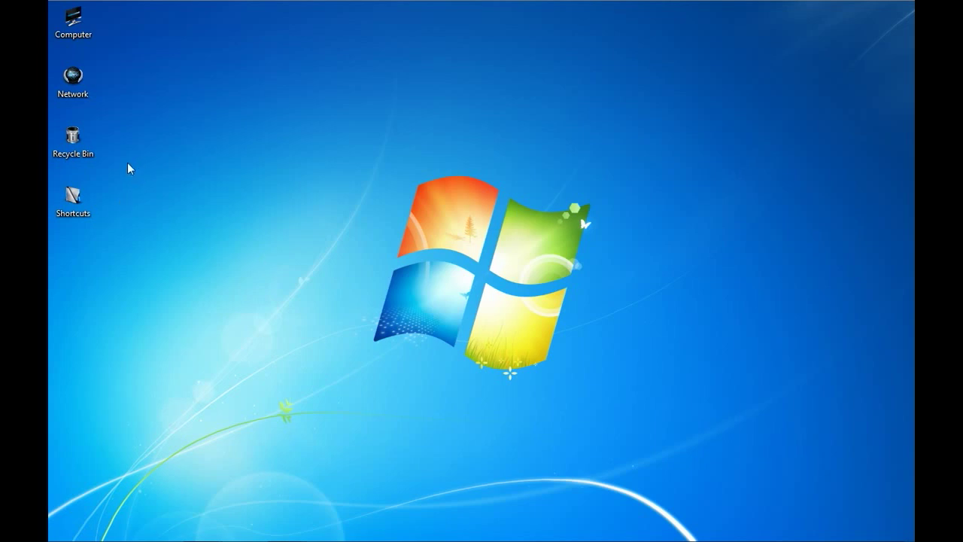
# Step: Open the My Disc DVD drive from Computer and launch its setup.exe
pyautogui.doubleClick(78, 33)
pyautogui.moveTo(574, 193); pyautogui.dragTo(449, 112)
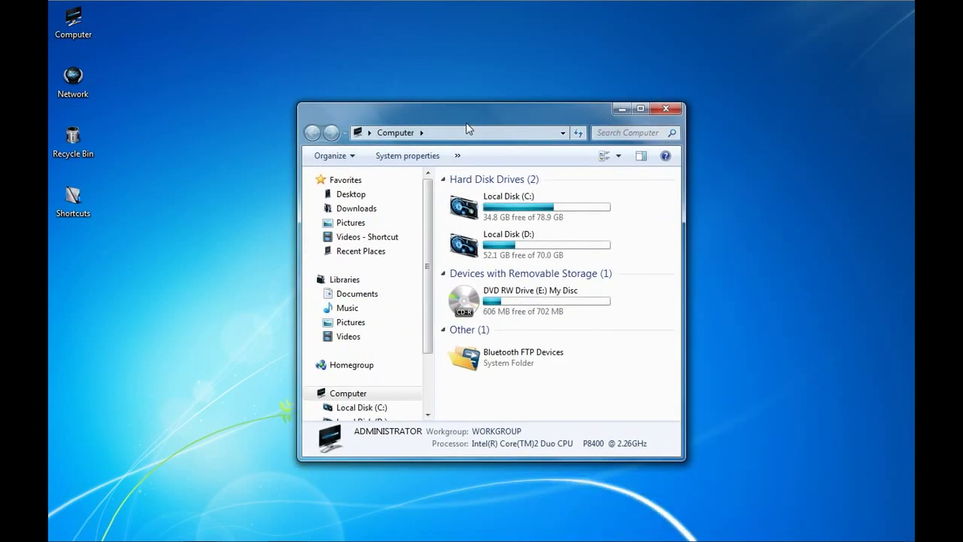
pyautogui.doubleClick(501, 304)
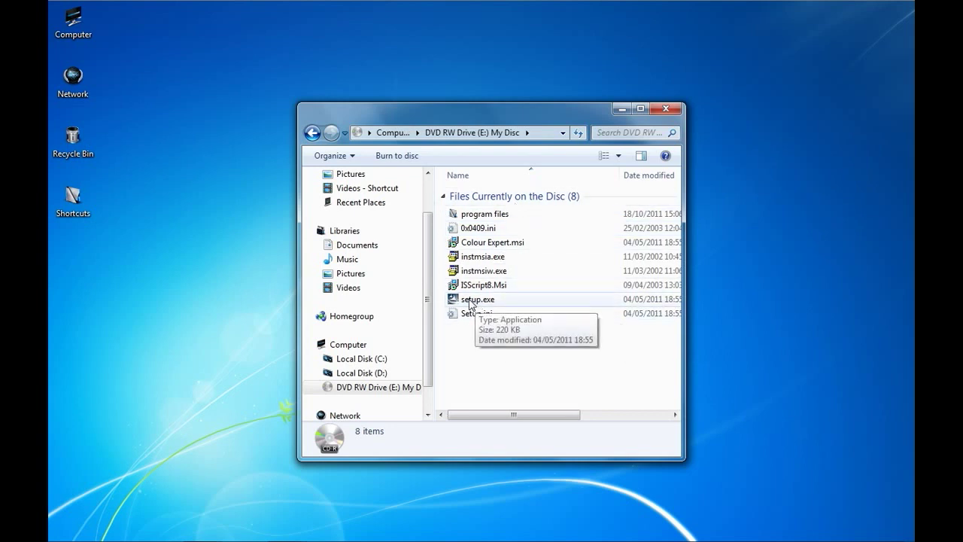
pyautogui.doubleClick(470, 300)
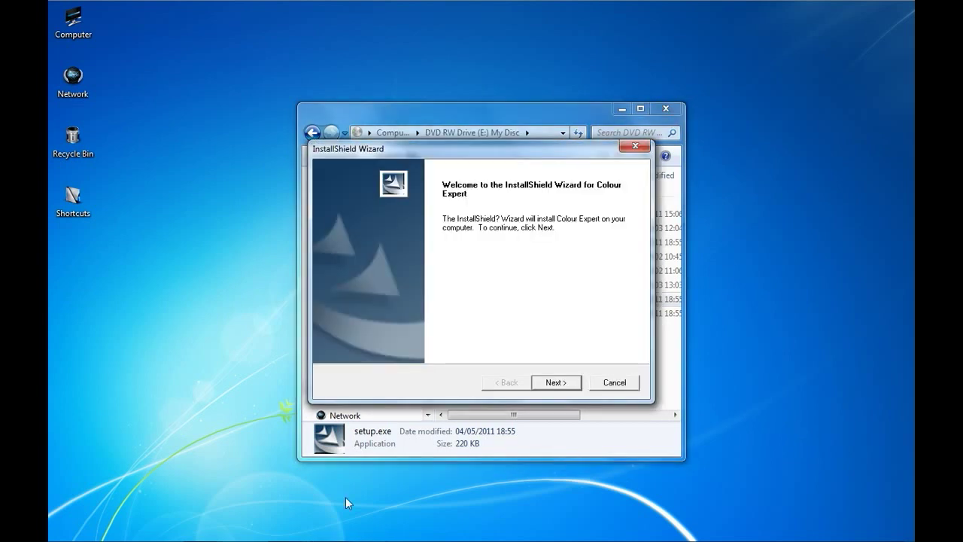
# Step: Accept the licence agreement and enter 'npt' as the company name
pyautogui.click(555, 382)
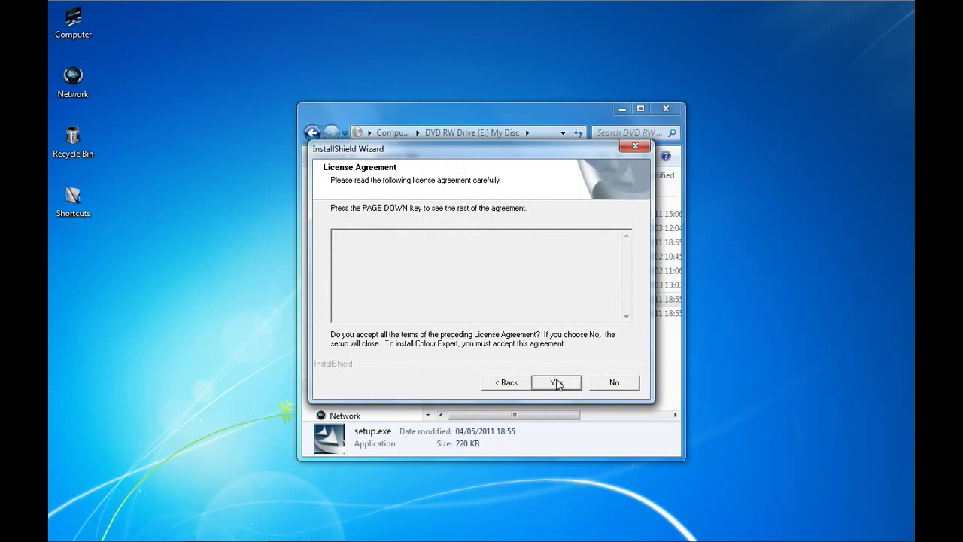
pyautogui.click(556, 384)
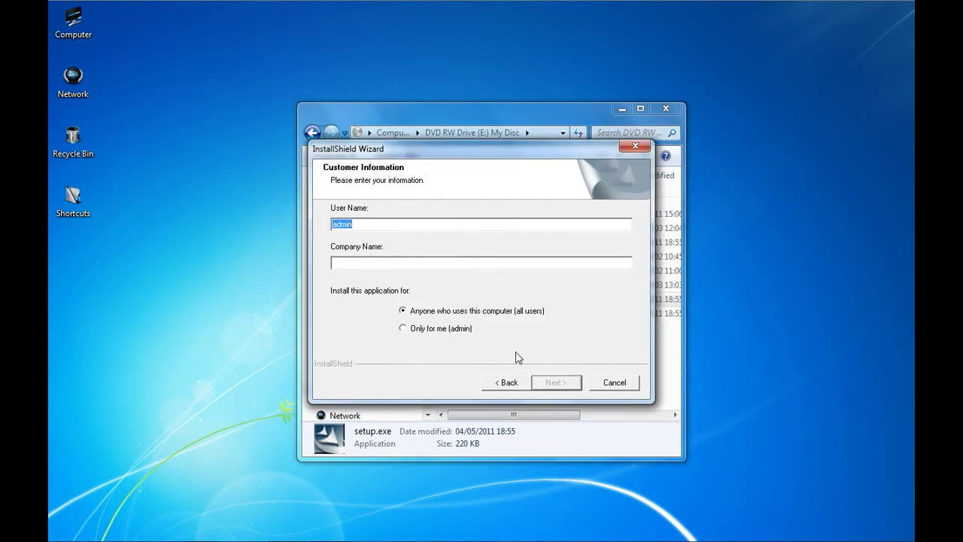
pyautogui.click(357, 263)
pyautogui.write('np')
pyautogui.write('t')
pyautogui.click(558, 386)
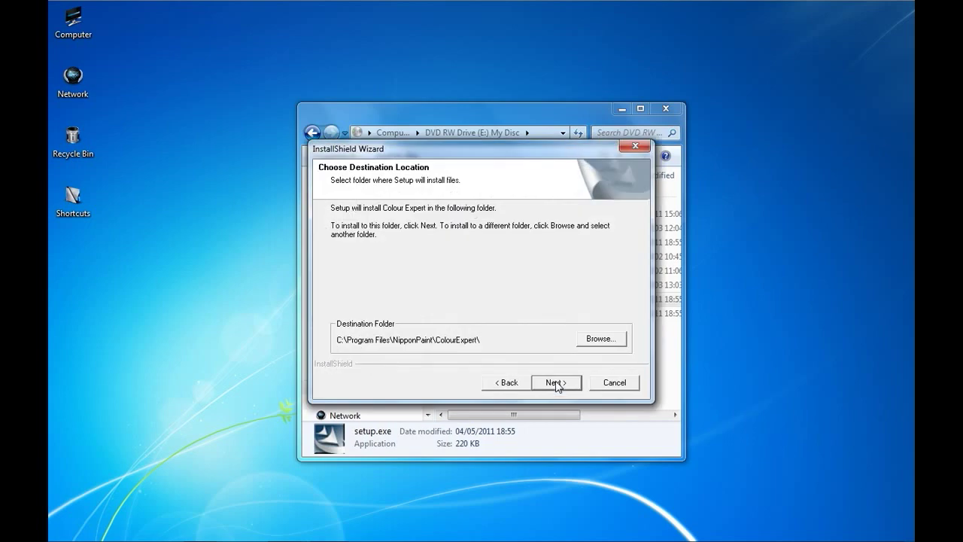
# Step: Install with the default folder and Typical setup, then finish the wizard
pyautogui.click(558, 384)
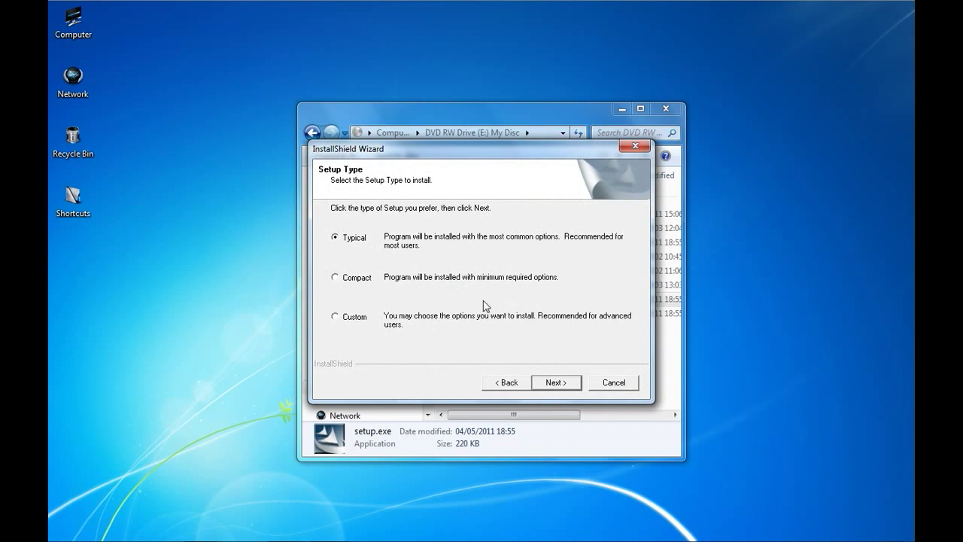
pyautogui.click(555, 382)
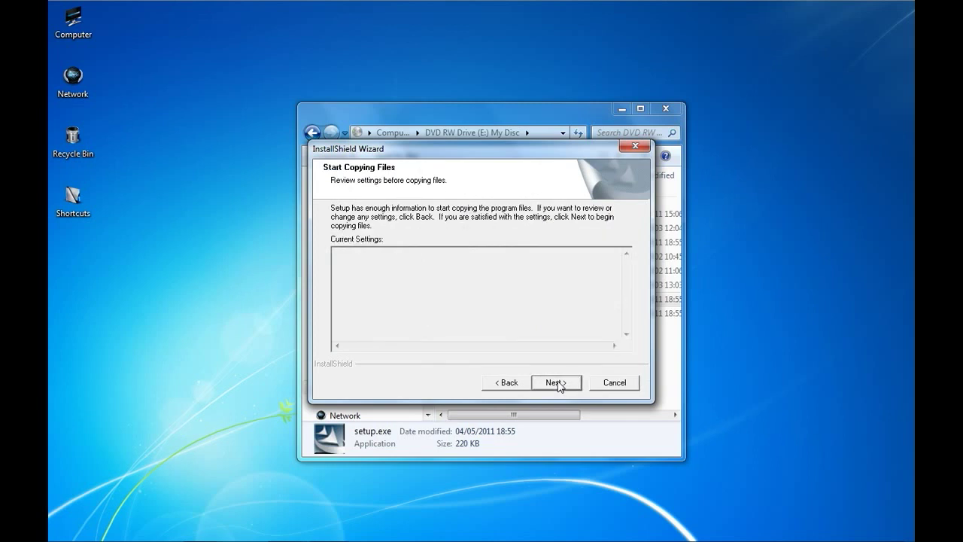
pyautogui.click(558, 384)
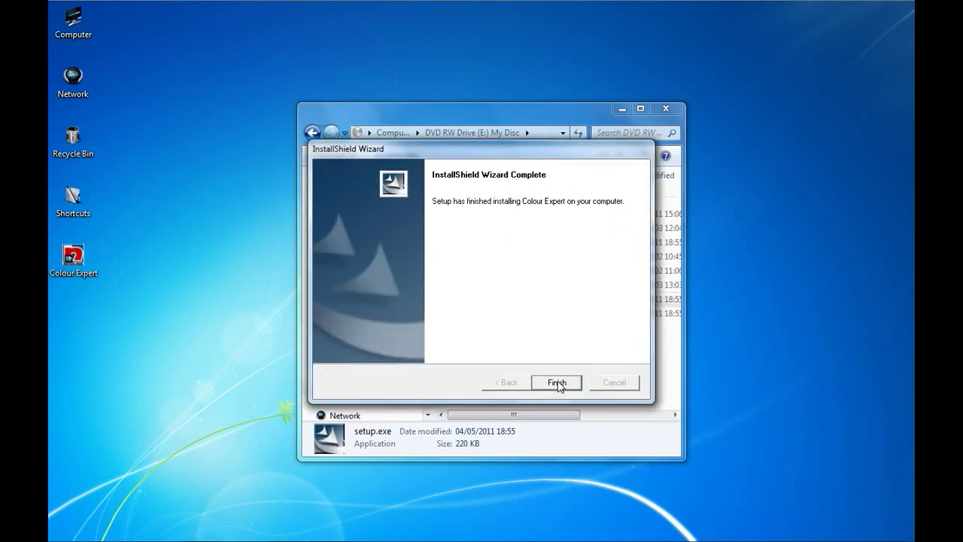
pyautogui.click(559, 384)
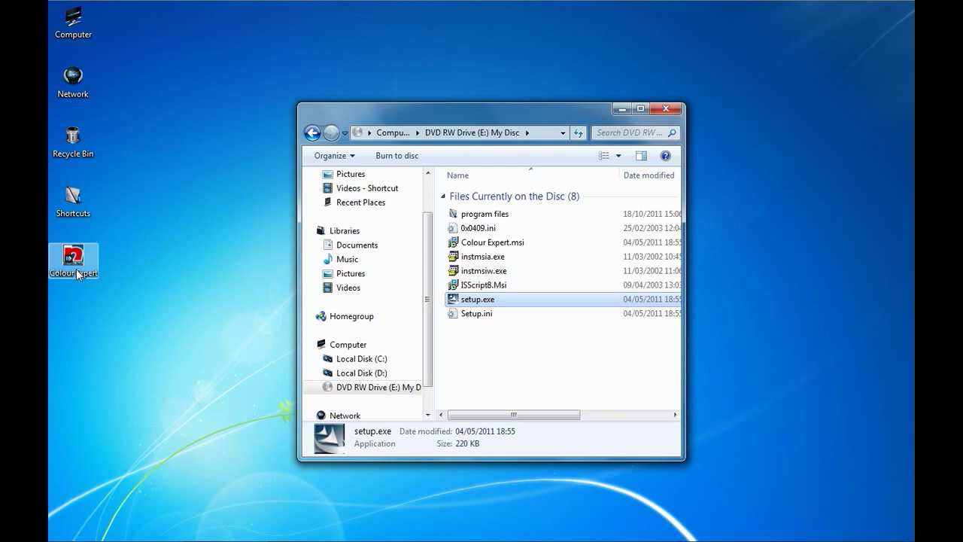
# Step: Close the disc Explorer window and select the Colour Expert desktop shortcut
pyautogui.click(665, 111)
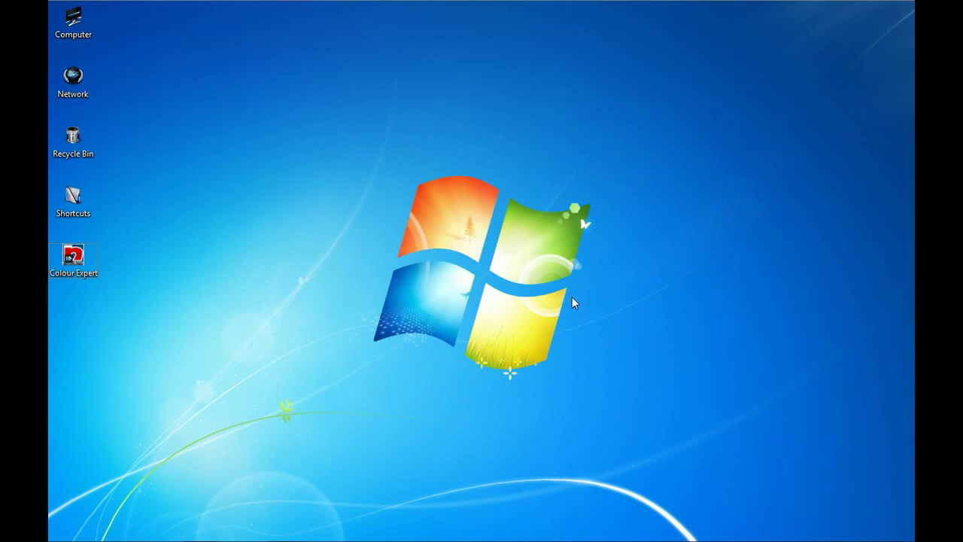
pyautogui.click(85, 271)
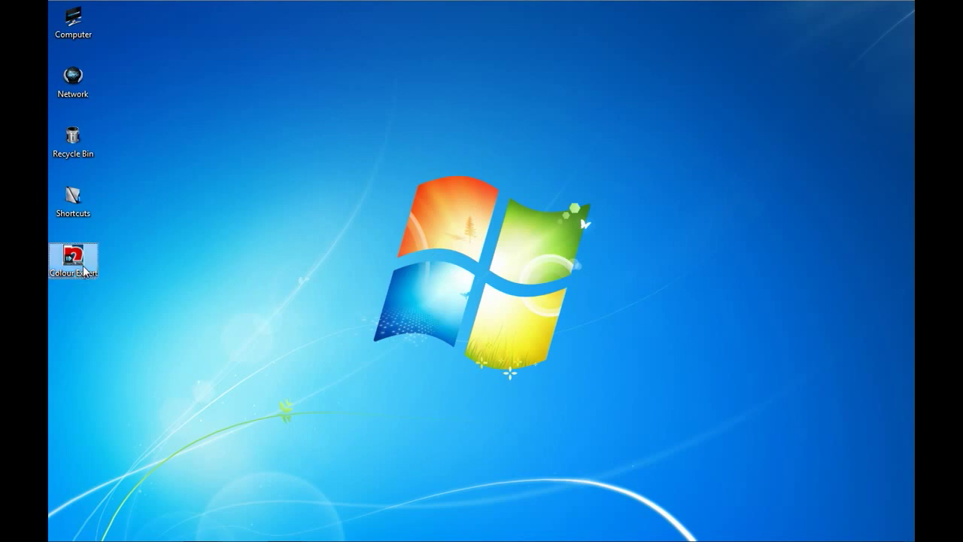
# Step: Launch Colour Expert maximized, set its language to English, and exit it
pyautogui.doubleClick(84, 271)
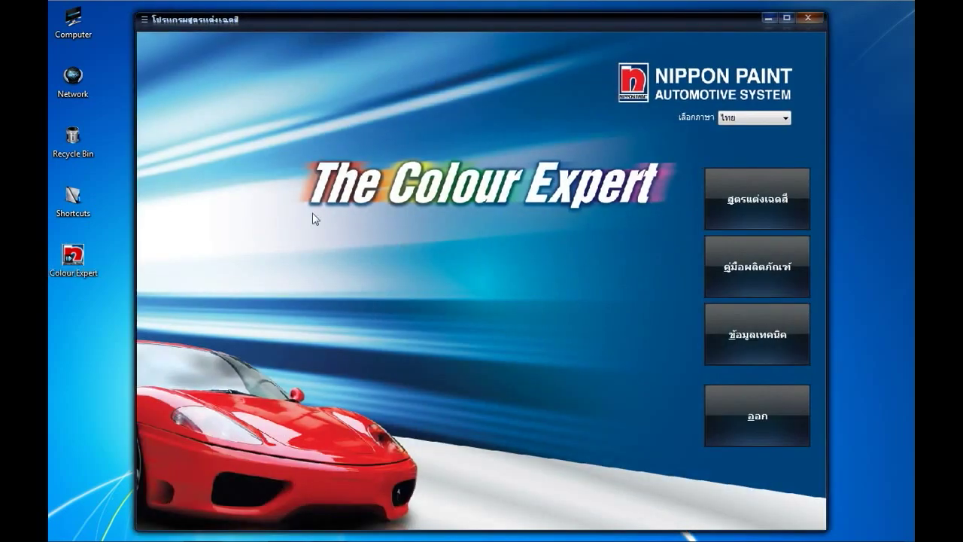
pyautogui.click(787, 17)
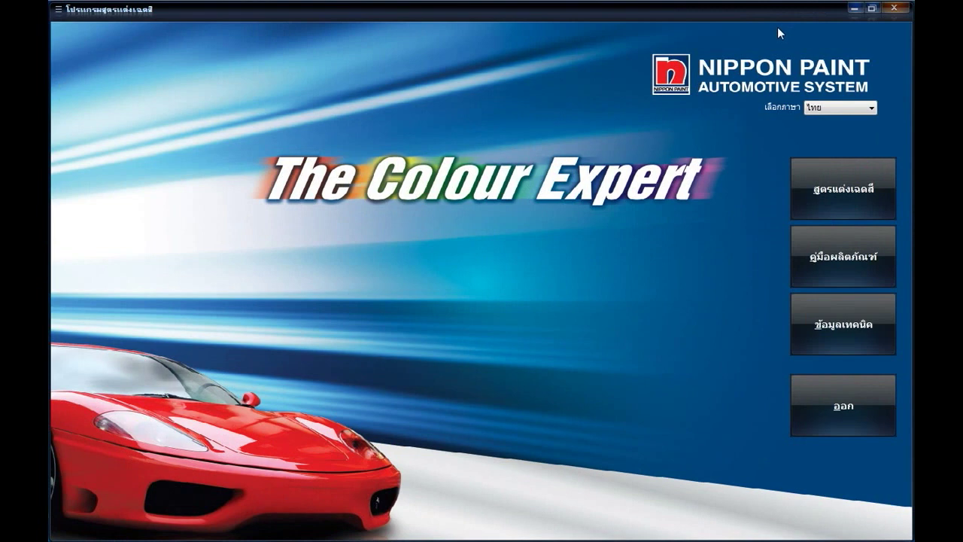
pyautogui.click(872, 107)
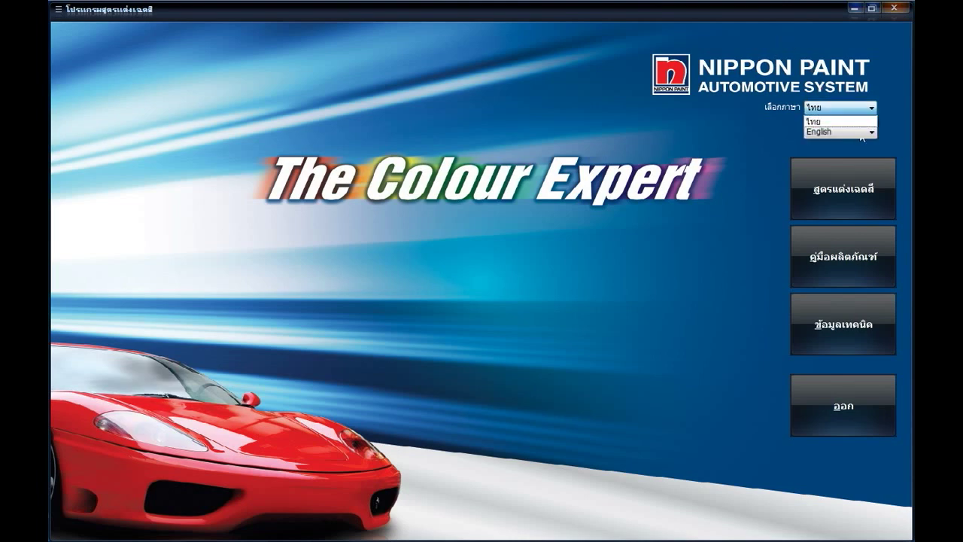
pyautogui.click(861, 133)
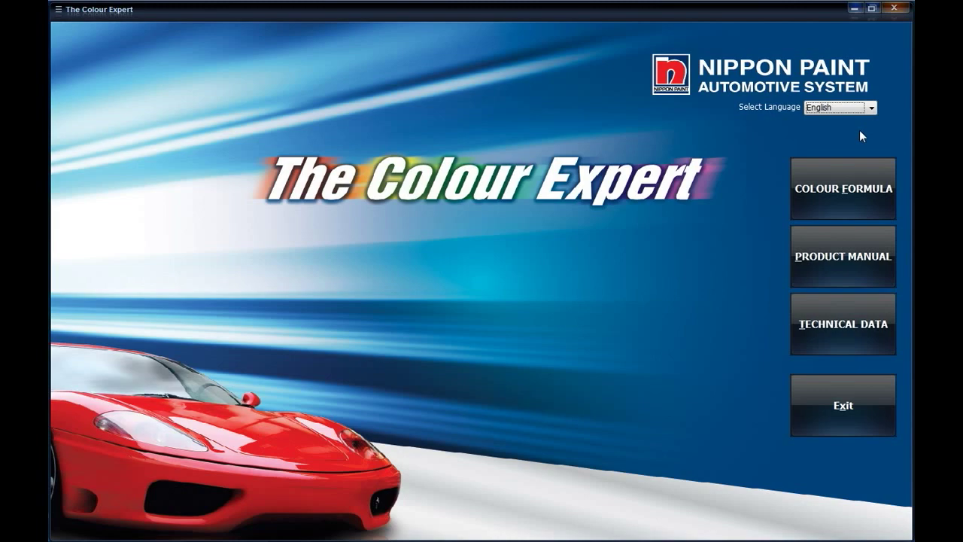
pyautogui.click(895, 8)
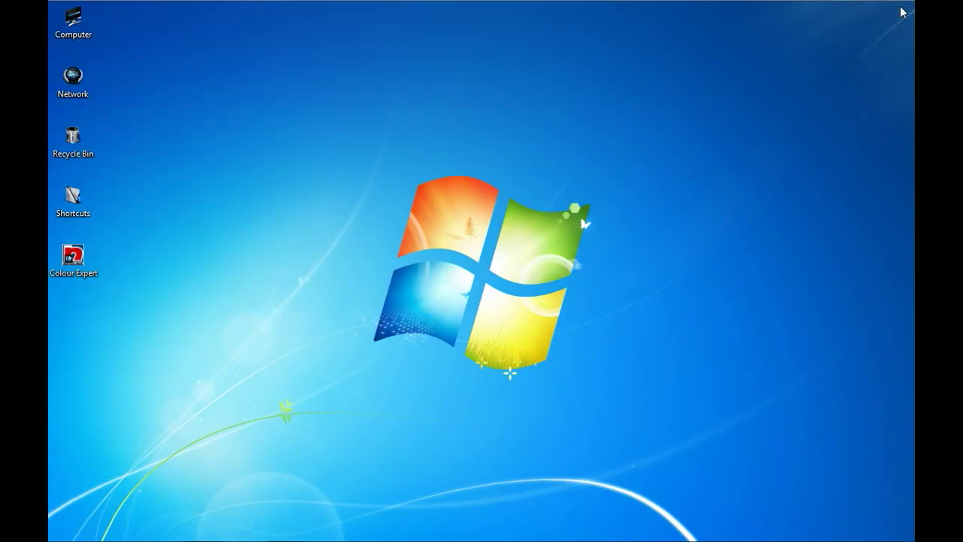
# Step: Relaunch Colour Expert maximized in English and open the Product Manual PDF
pyautogui.click(67, 265)
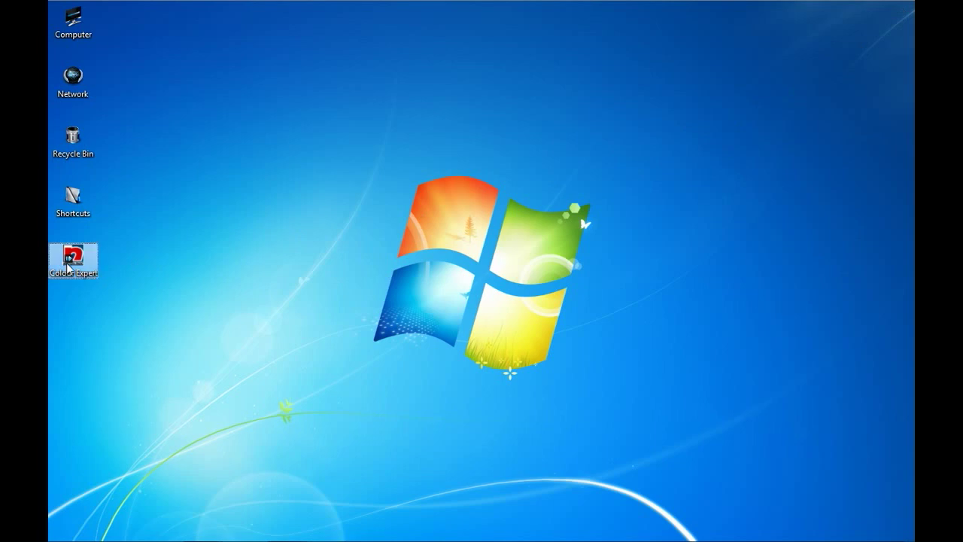
pyautogui.doubleClick(68, 265)
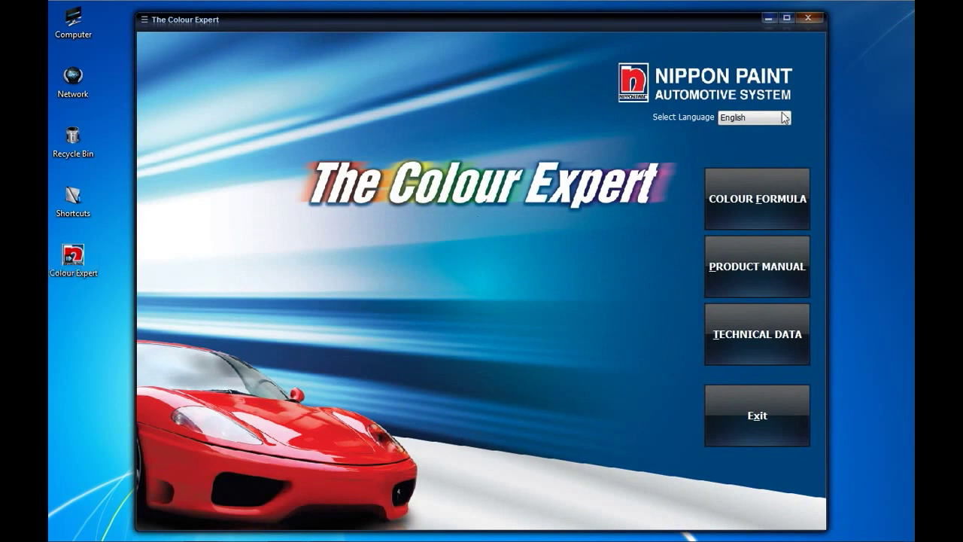
pyautogui.click(742, 118)
pyautogui.click(790, 18)
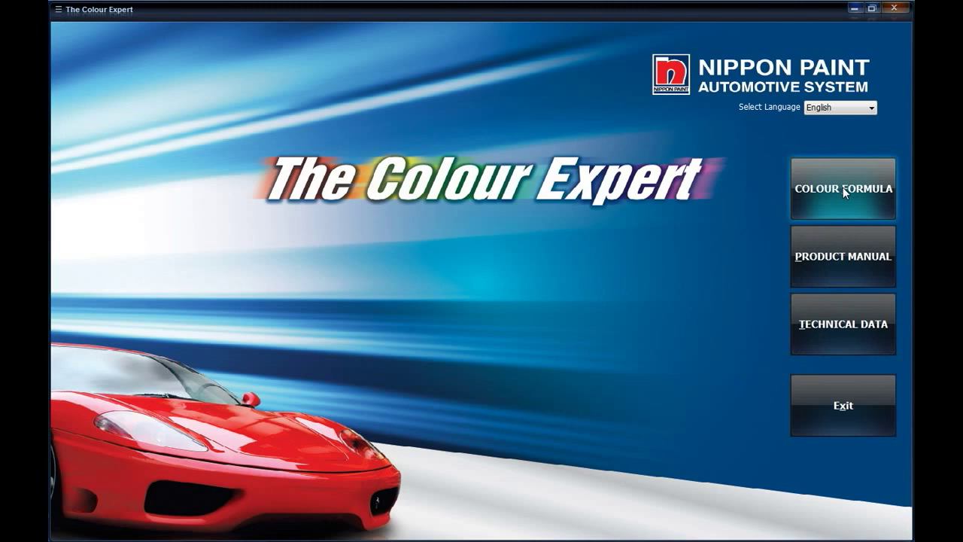
pyautogui.click(828, 265)
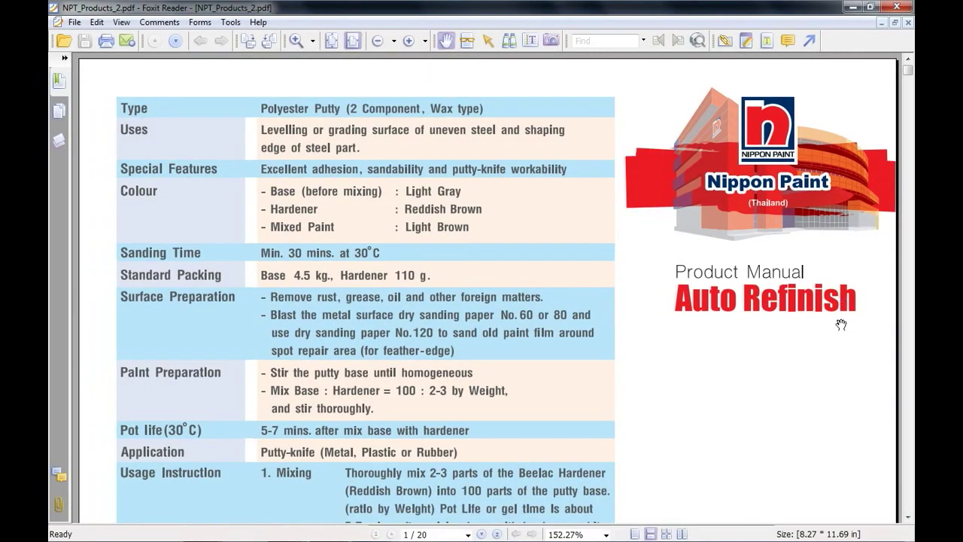
# Step: Page down the manual to page 3, the Pylac 3000 Solid Colour sheet
pyautogui.click(908, 432)
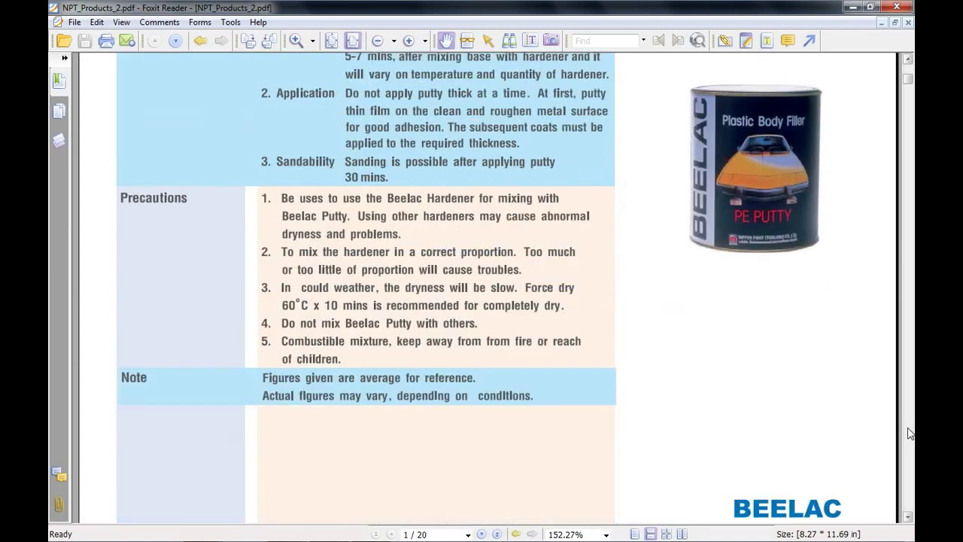
pyautogui.click(908, 432)
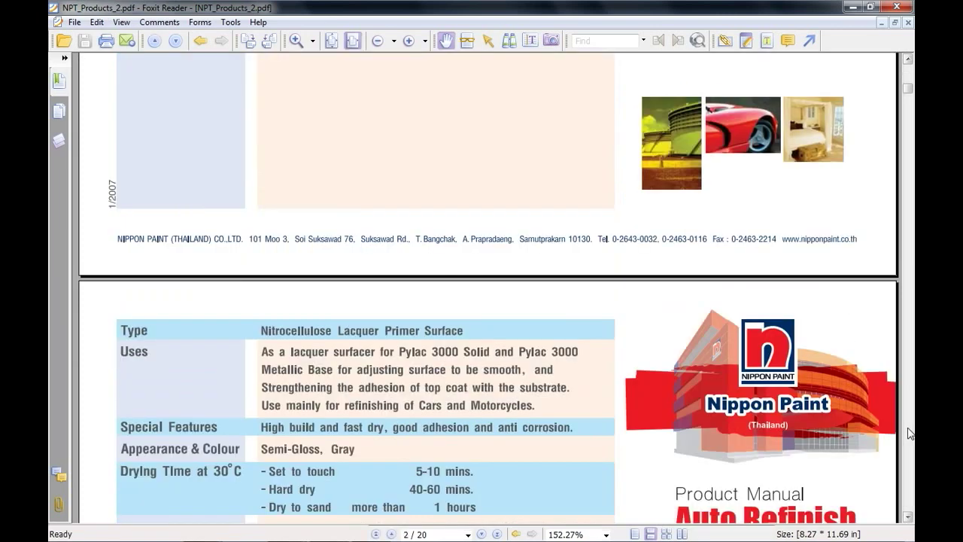
pyautogui.click(908, 432)
pyautogui.click(908, 432)
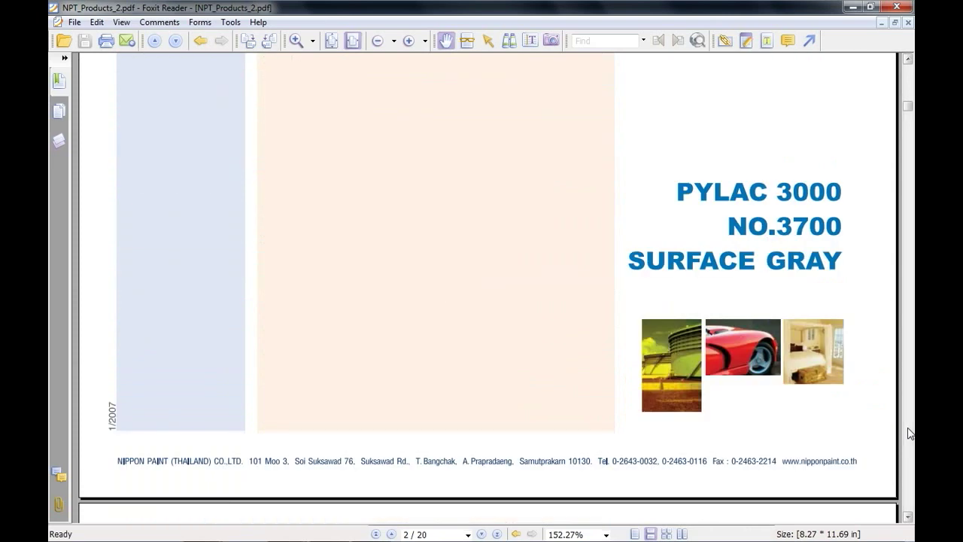
pyautogui.click(908, 432)
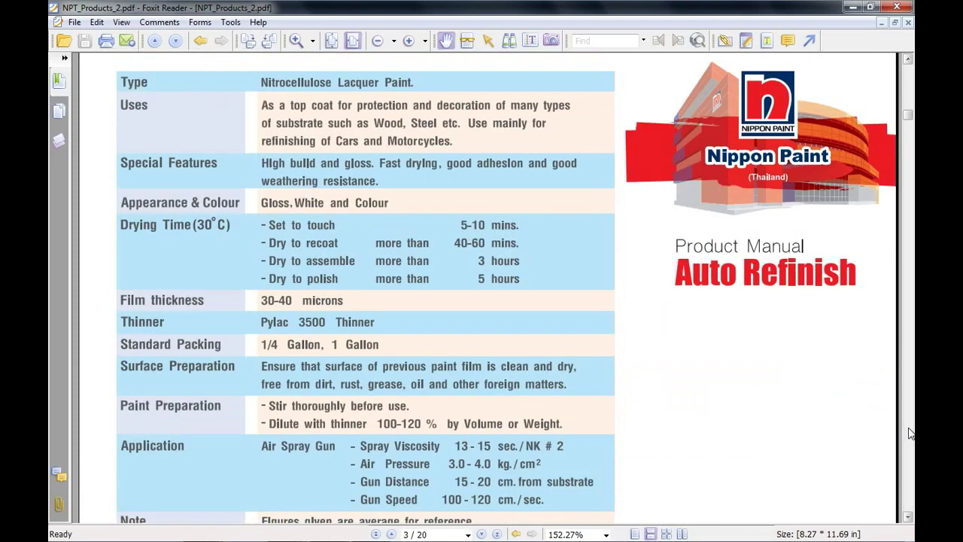
pyautogui.click(911, 433)
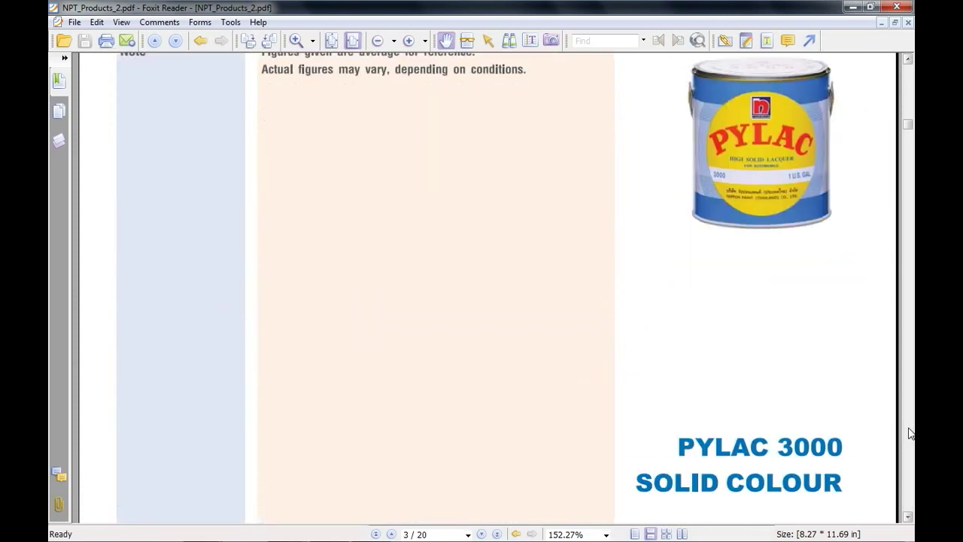
# Step: Close the product manual and open Technical Data's Safety Data Sheet PDF
pyautogui.click(897, 7)
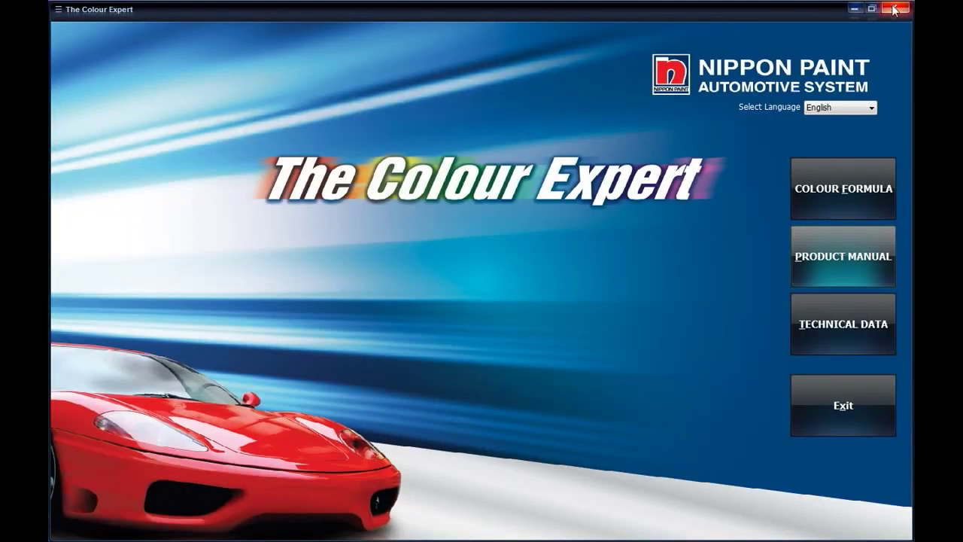
pyautogui.click(821, 323)
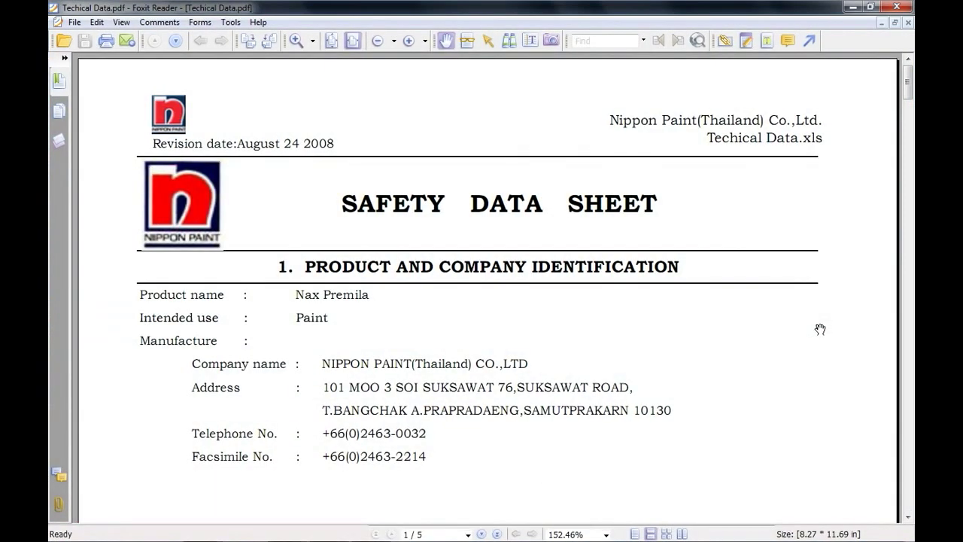
pyautogui.click(910, 427)
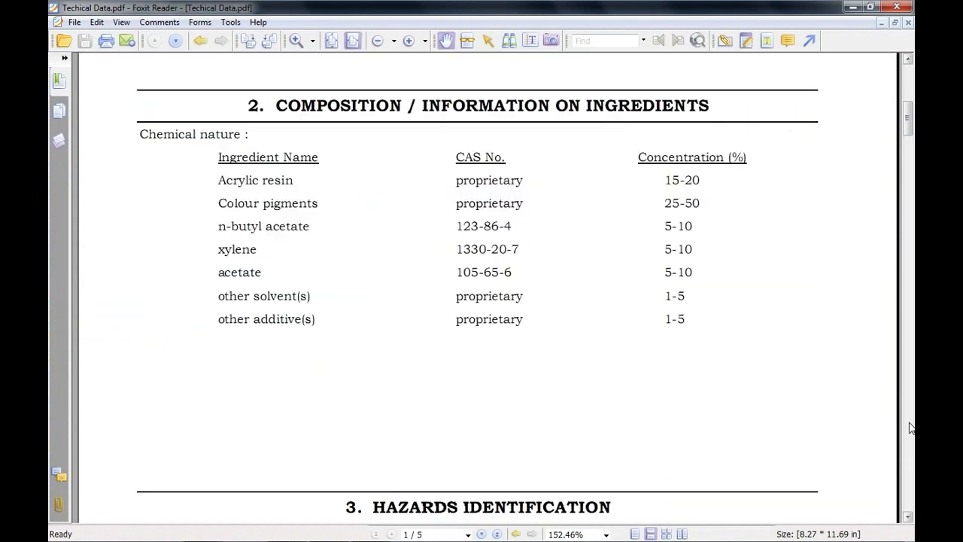
pyautogui.click(910, 428)
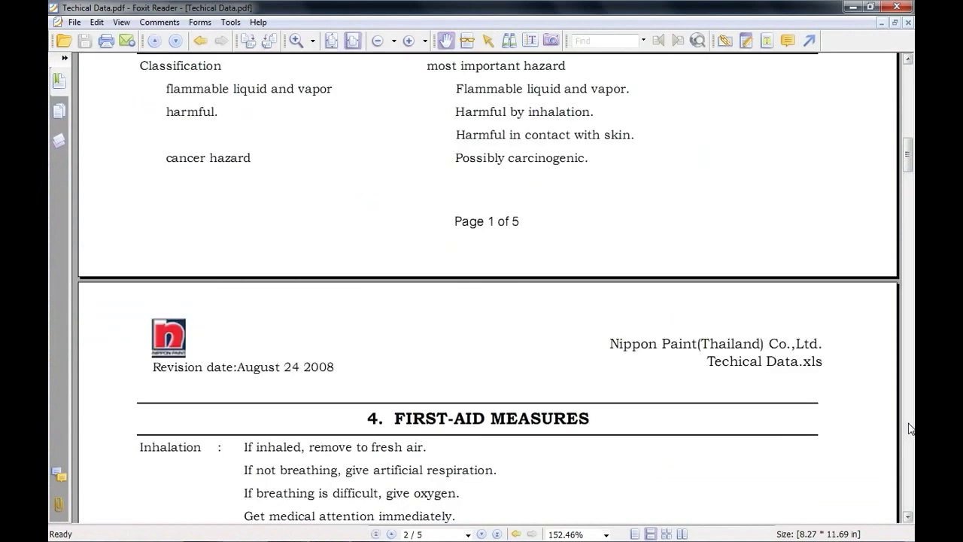
pyautogui.click(910, 427)
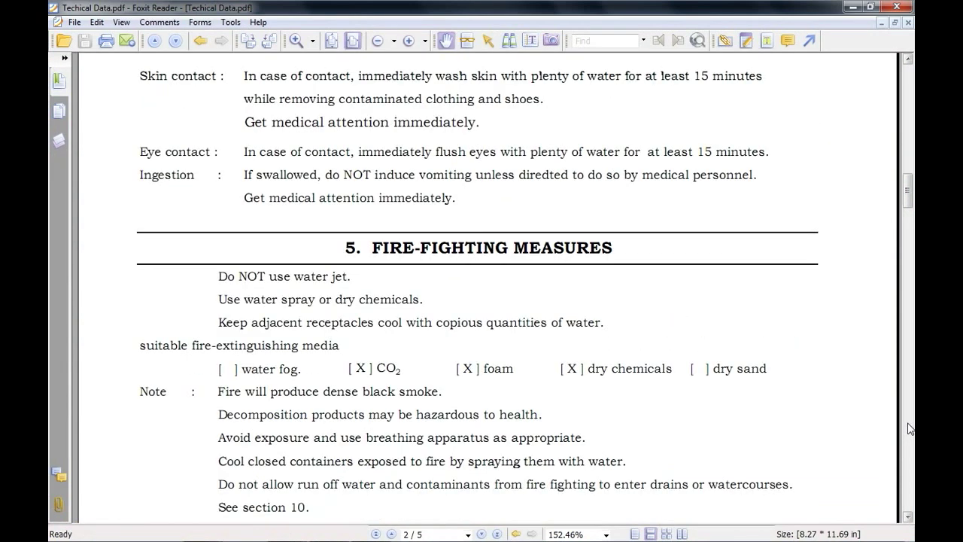
pyautogui.click(910, 427)
pyautogui.click(910, 428)
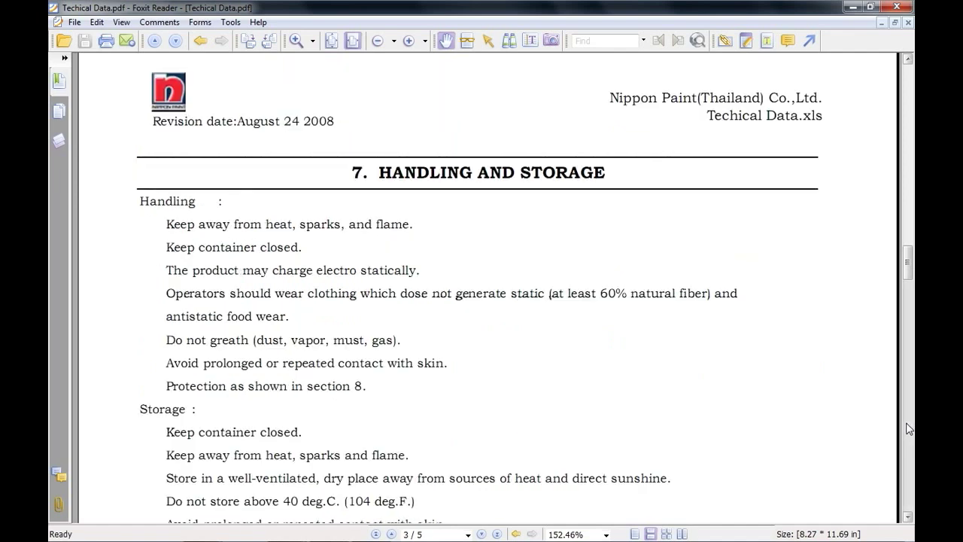
pyautogui.click(910, 427)
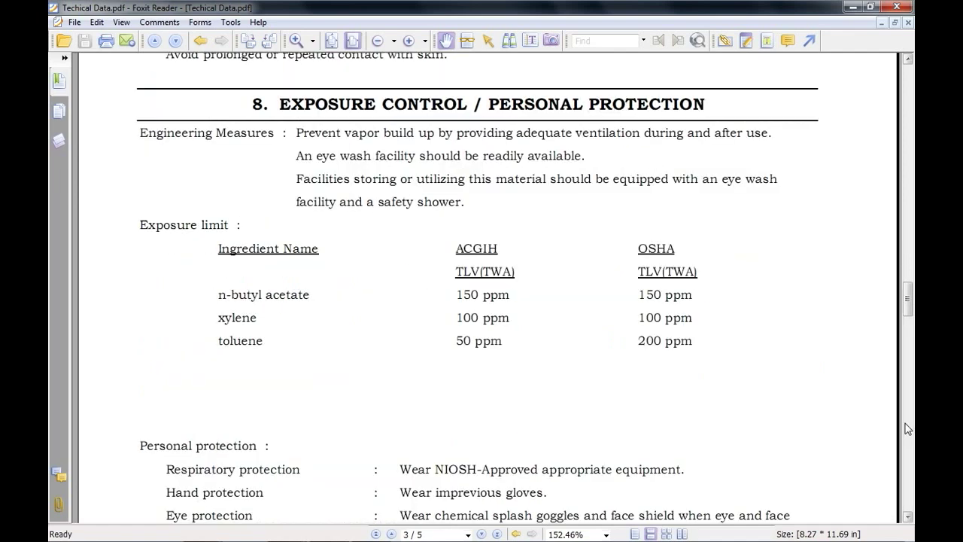
pyautogui.click(896, 8)
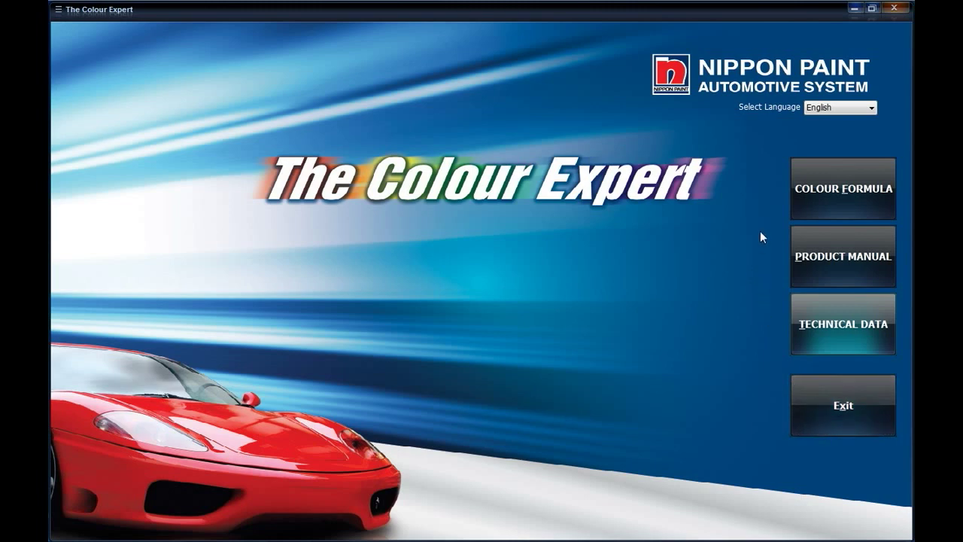
pyautogui.click(826, 188)
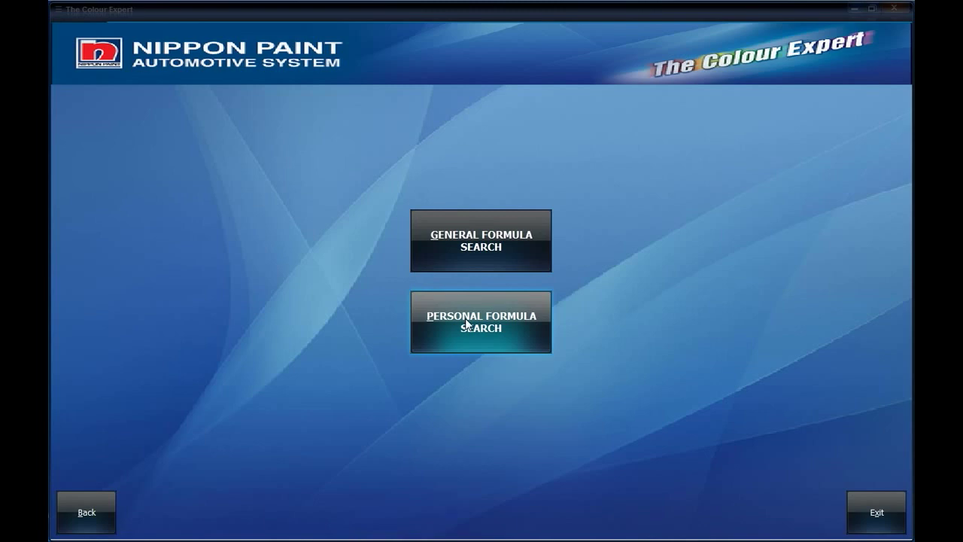
# Step: Open the General Formula Search from the COLOUR FORMULA menu
pyautogui.click(480, 258)
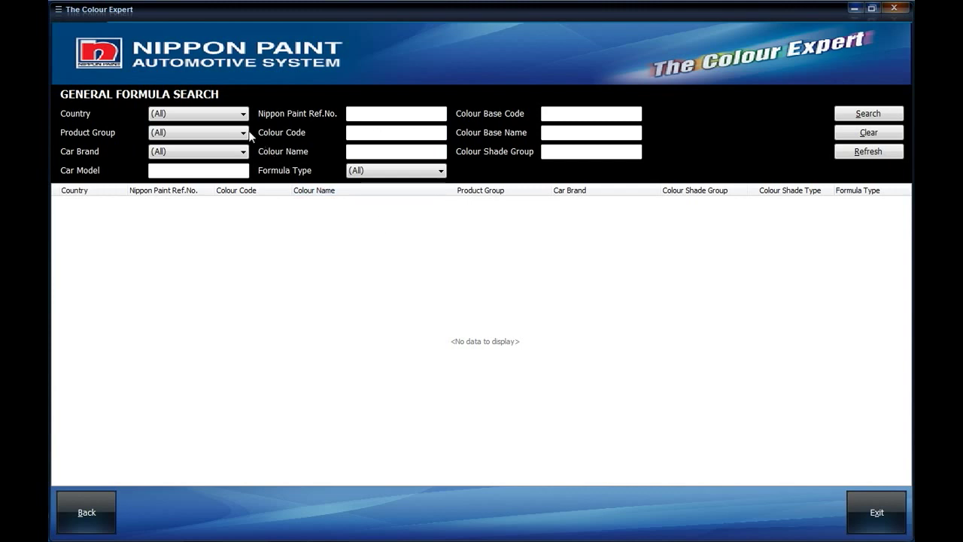
# Step: Set Country to Thailand and run the formula search
pyautogui.click(244, 114)
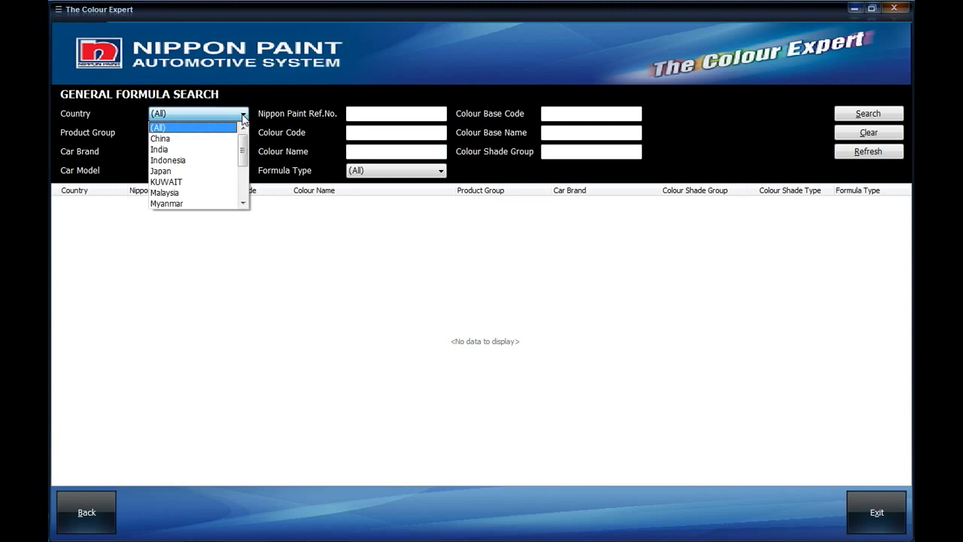
pyautogui.moveTo(242, 143); pyautogui.dragTo(244, 188)
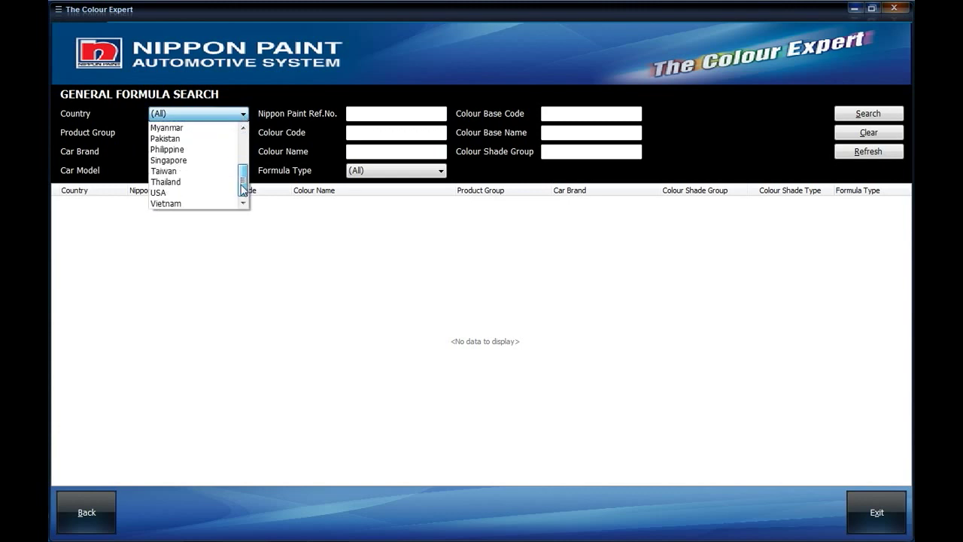
pyautogui.click(210, 184)
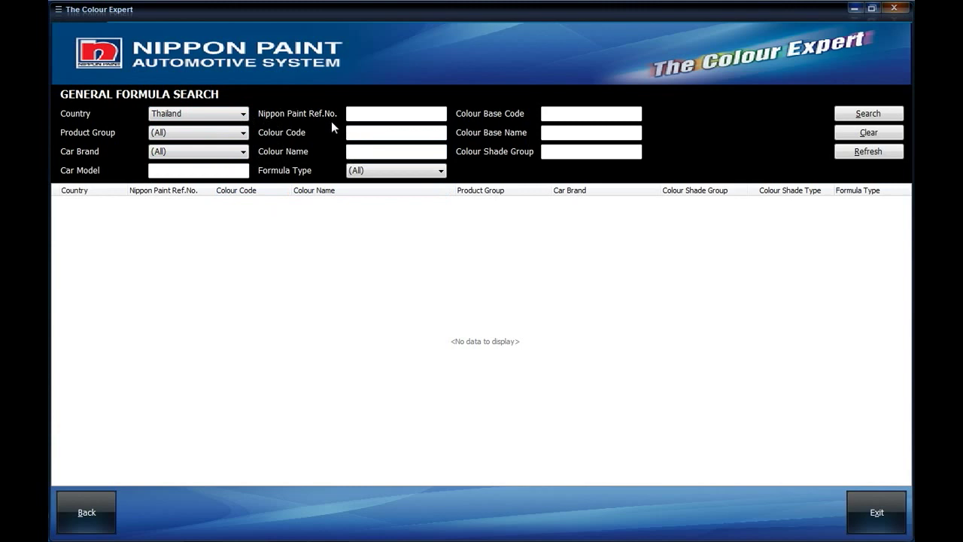
pyautogui.click(858, 116)
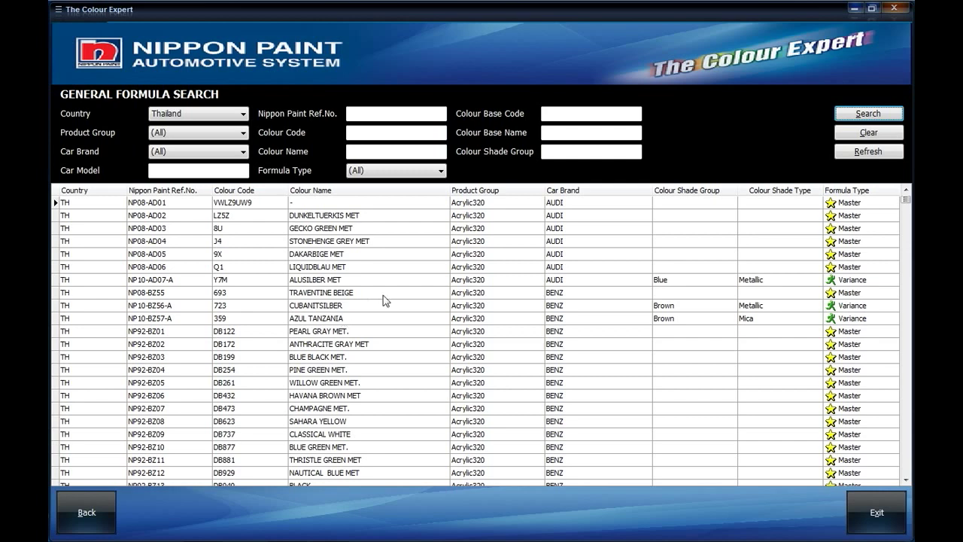
# Step: Reset the search filters, returning Country to All with an empty results table
pyautogui.click(870, 133)
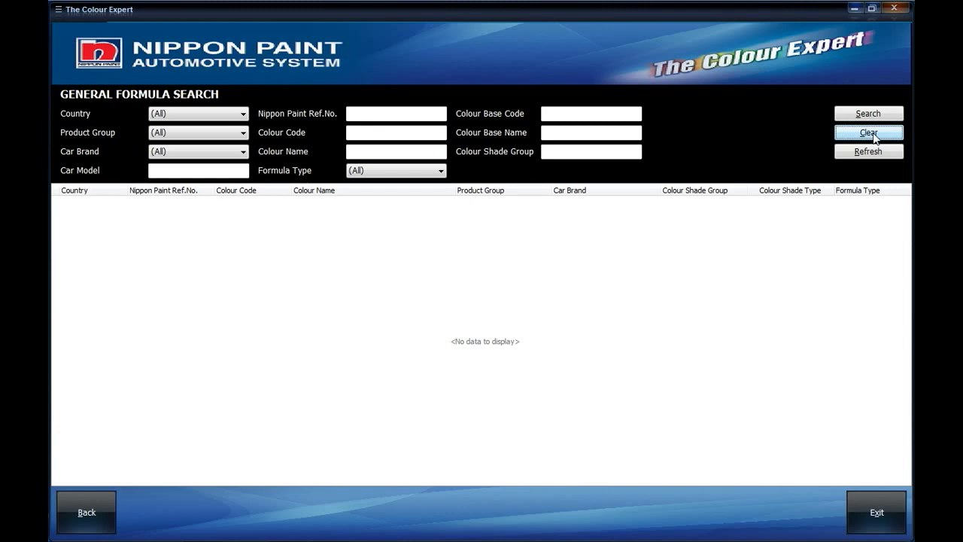
# Step: Filter the search by country Thailand, product group Nax Premila 2K and car brand TOYOTA
pyautogui.click(242, 114)
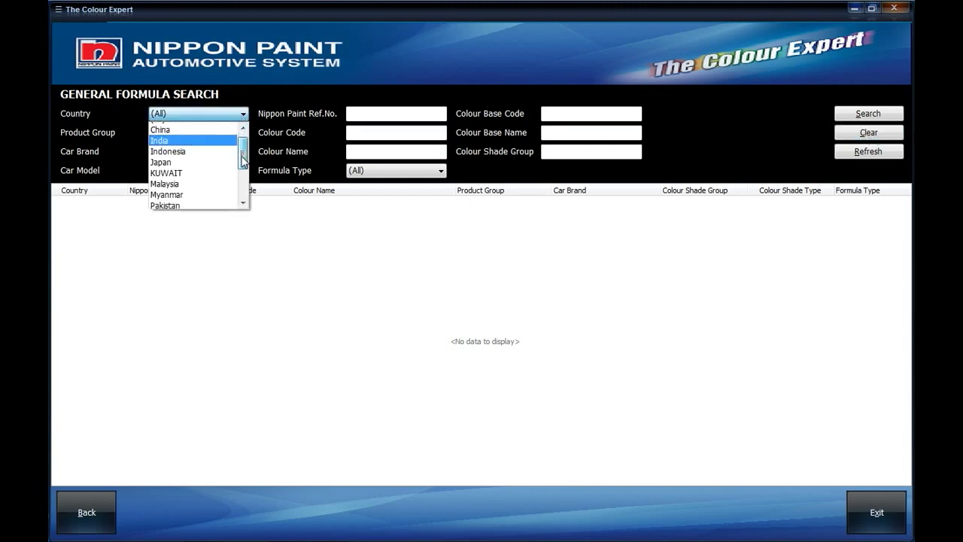
pyautogui.scroll(-3, 203, 173)
pyautogui.click(214, 183)
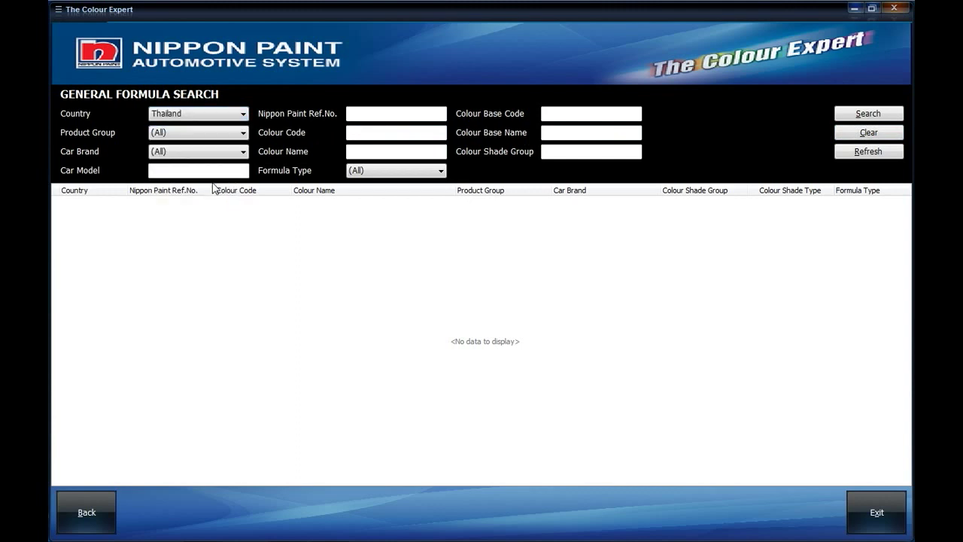
pyautogui.click(210, 136)
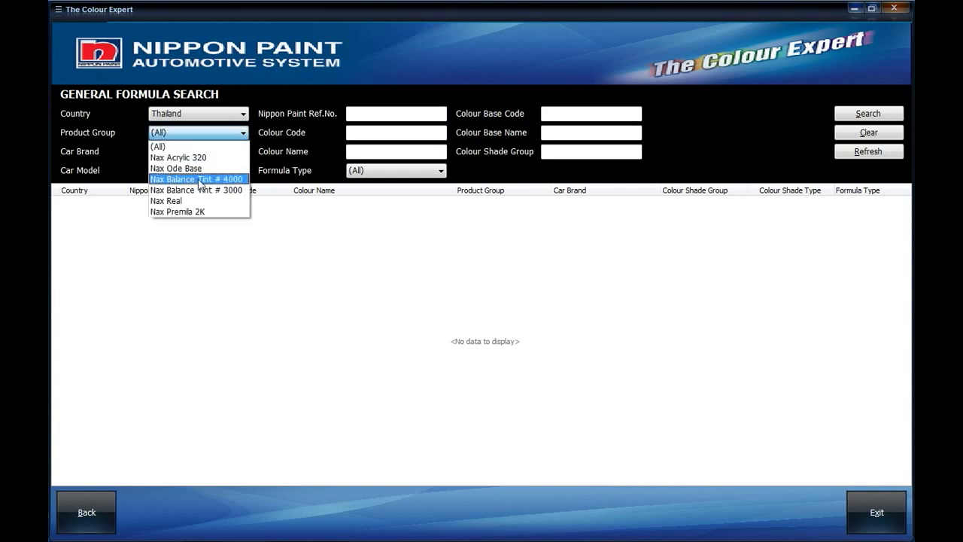
pyautogui.click(188, 212)
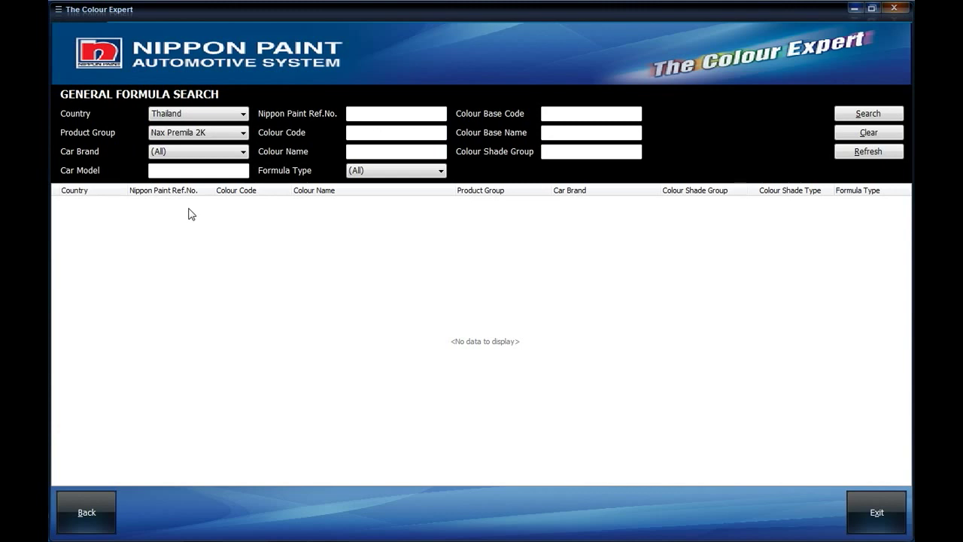
pyautogui.click(214, 153)
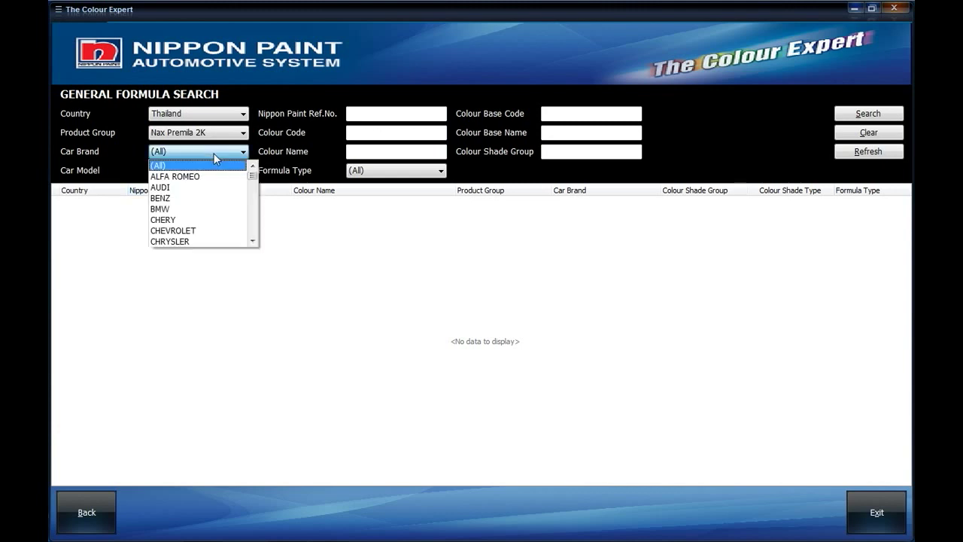
pyautogui.moveTo(252, 176); pyautogui.dragTo(250, 228)
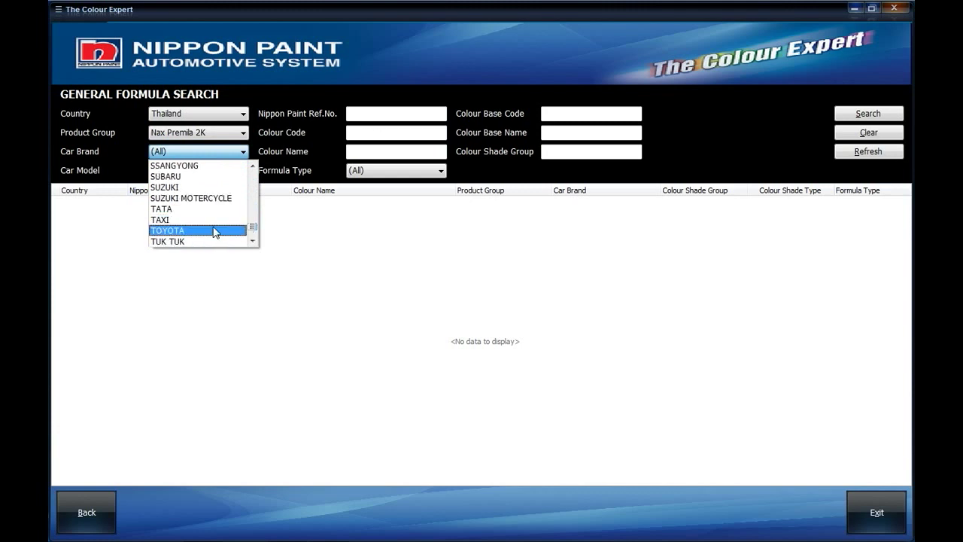
pyautogui.click(214, 233)
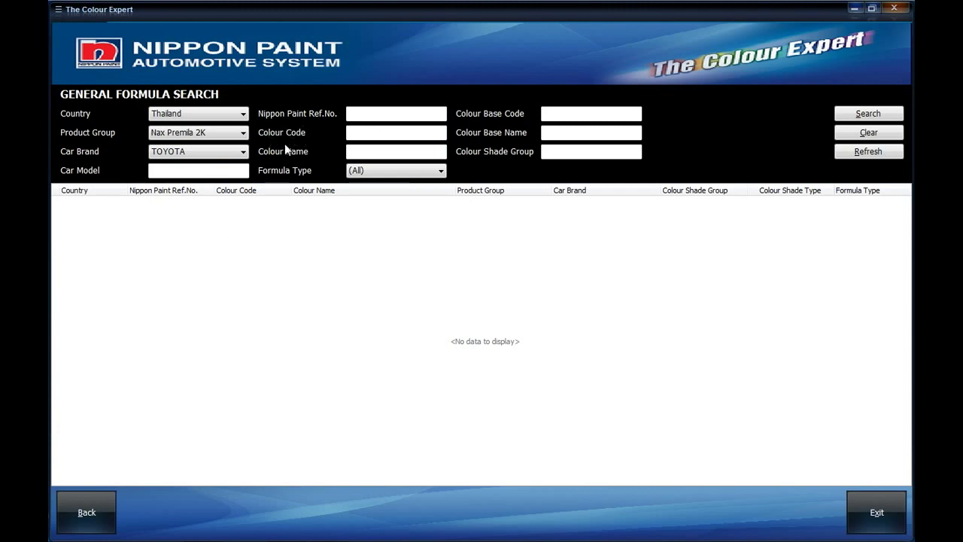
pyautogui.click(351, 133)
# Step: Enter colour code 209 and run the filtered search
pyautogui.write('20')
pyautogui.write('9')
pyautogui.click(859, 115)
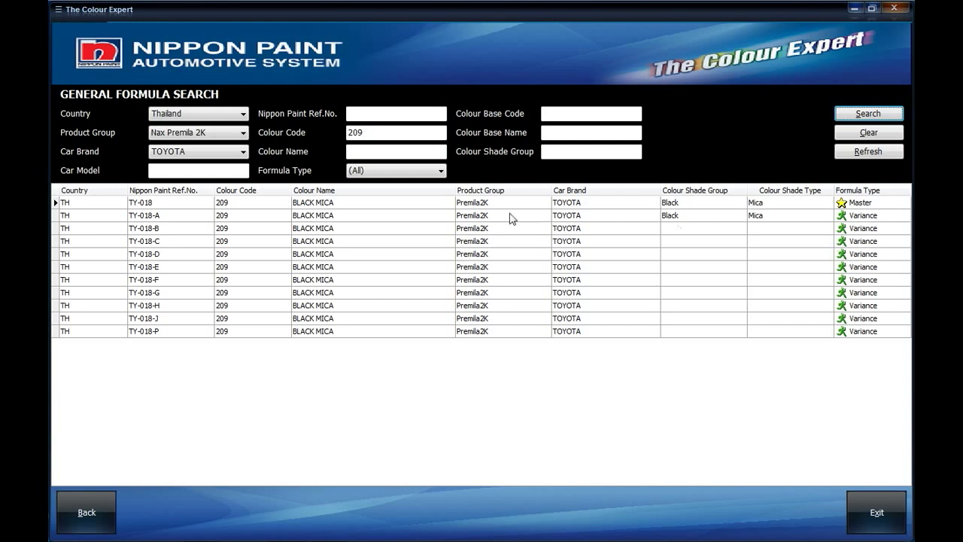
# Step: Select the TY-018 Black Mica master formula row in the results grid
pyautogui.click(377, 207)
# Step: Open the TY-018 Black Mica master formula to view its colour bases and per-litre weights
pyautogui.doubleClick(376, 207)
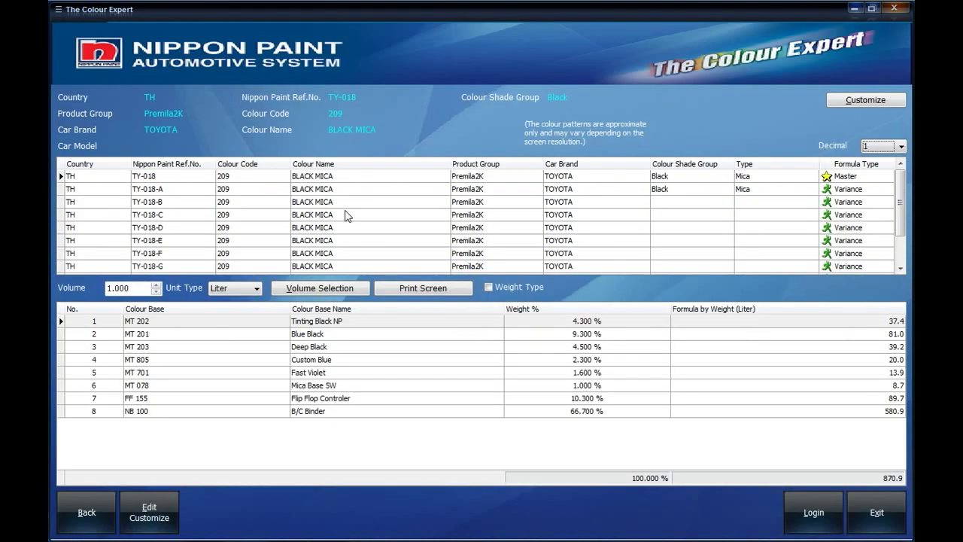